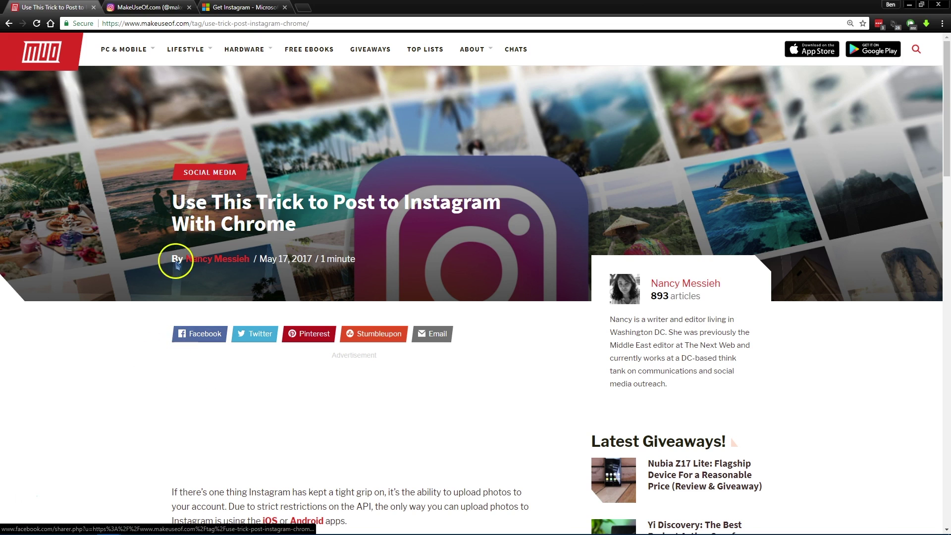
- Switch to the Instagram tab and reload the makeuseof profile in desktop layout
key("ctrl+Tab")
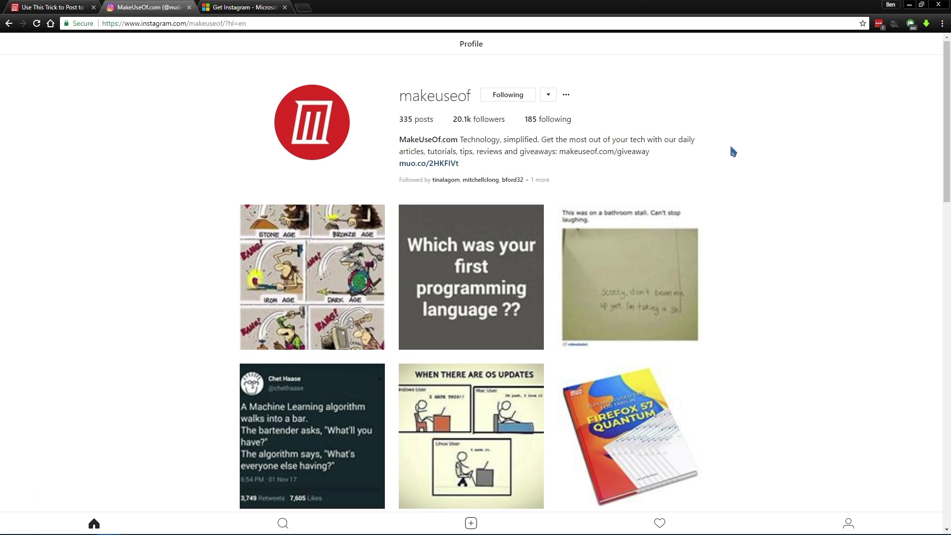
key("F5")
left_click(711, 202)
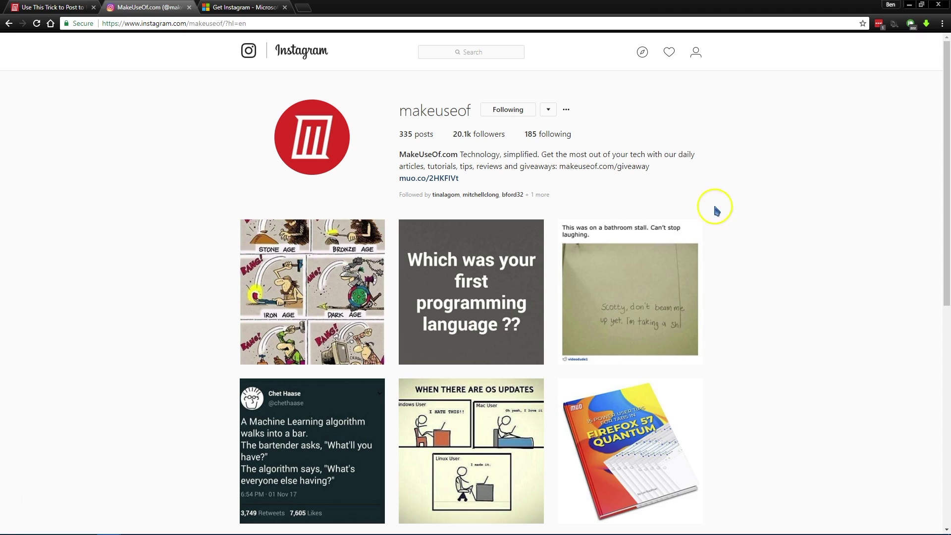
- Inspect the makeuseof profile page to launch DevTools with a 400 × 925 responsive viewport
right_click(727, 140)
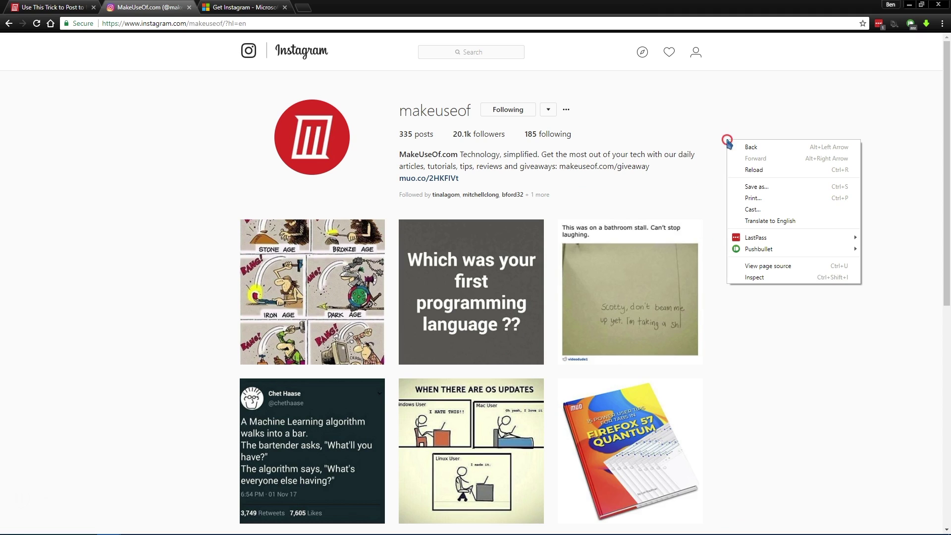
left_click(770, 279)
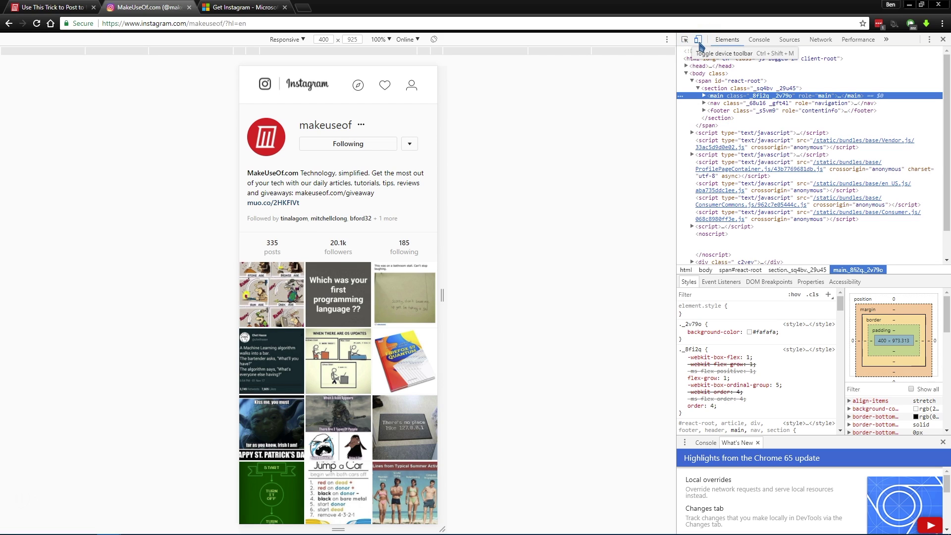
left_click(699, 39)
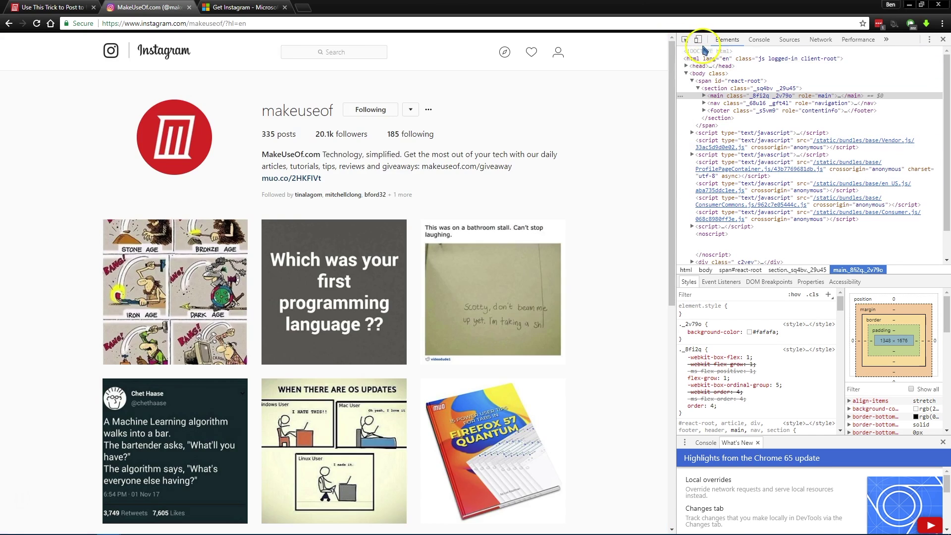
left_click(698, 39)
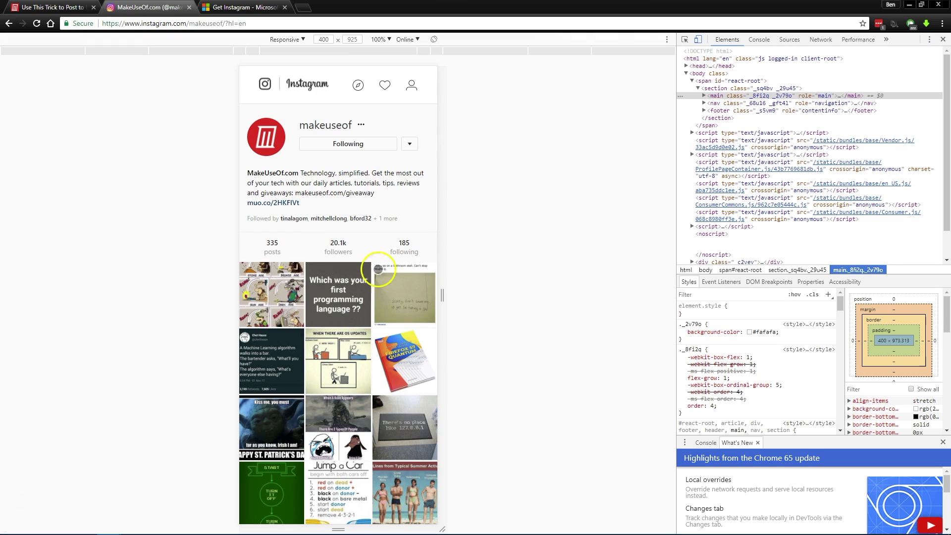
scroll(378, 269, "down", 5)
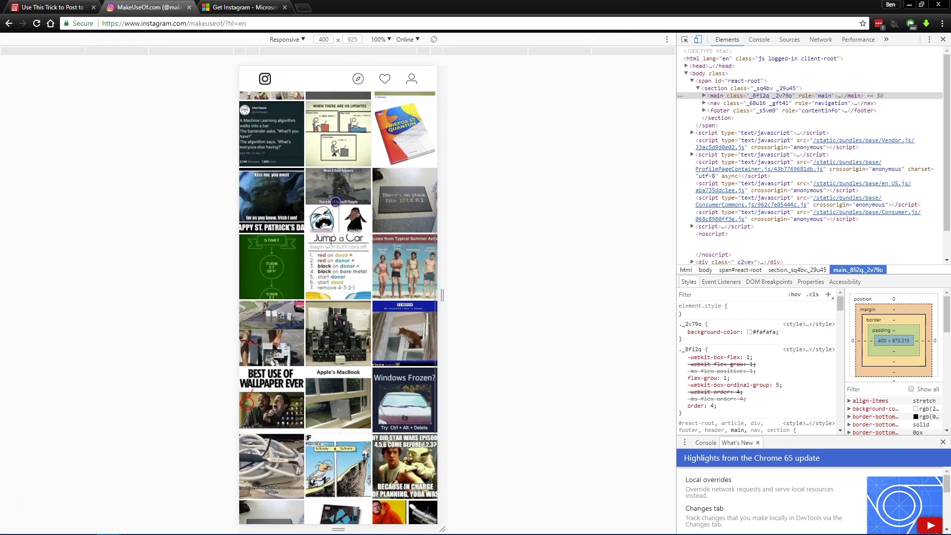
scroll(335, 202, "up", 5)
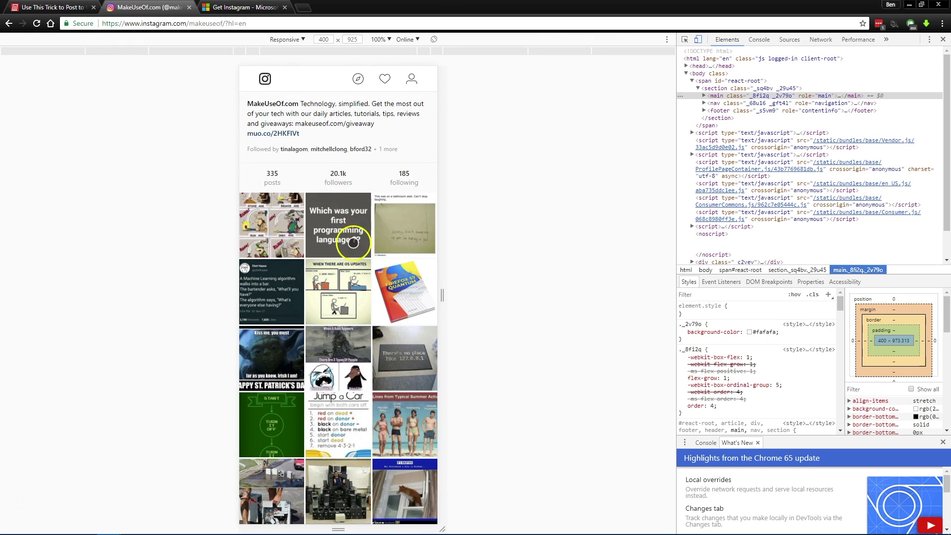
scroll(353, 243, "up", 2)
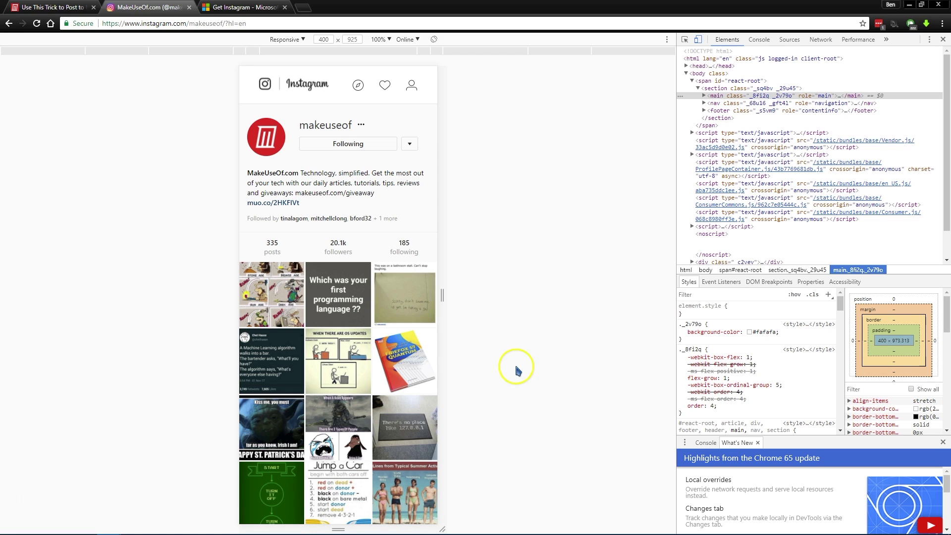
- Reload in mobile emulation and load Wallpaper (719).jpg into a new Instagram post
key("F5")
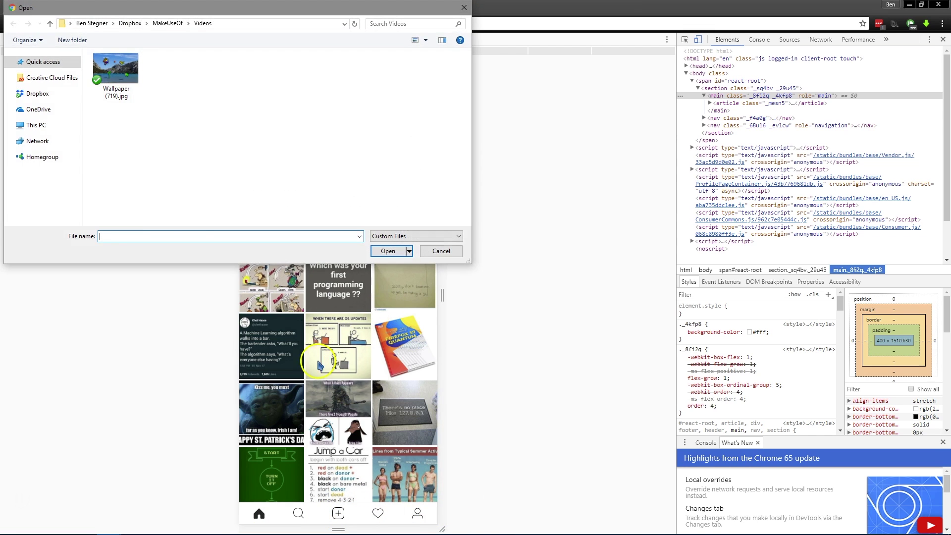
left_click(125, 96)
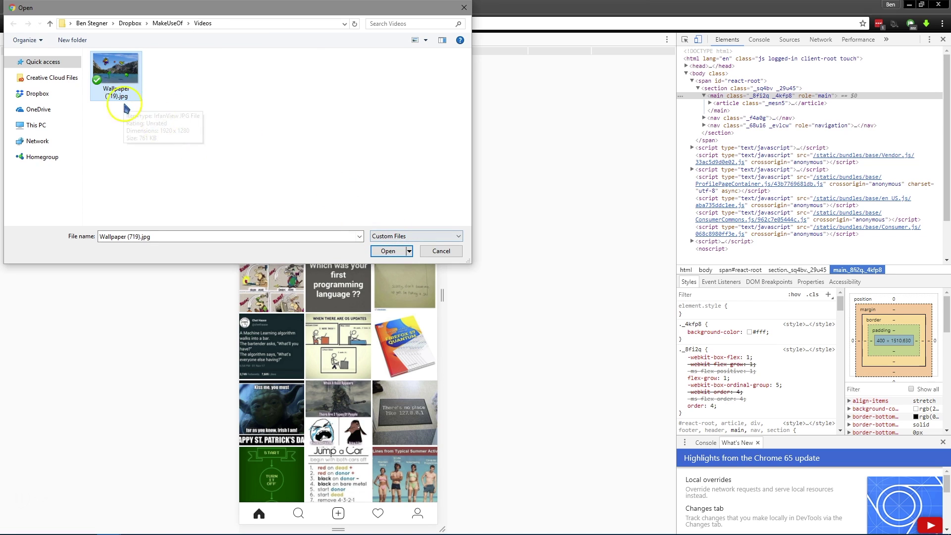
left_click(415, 237)
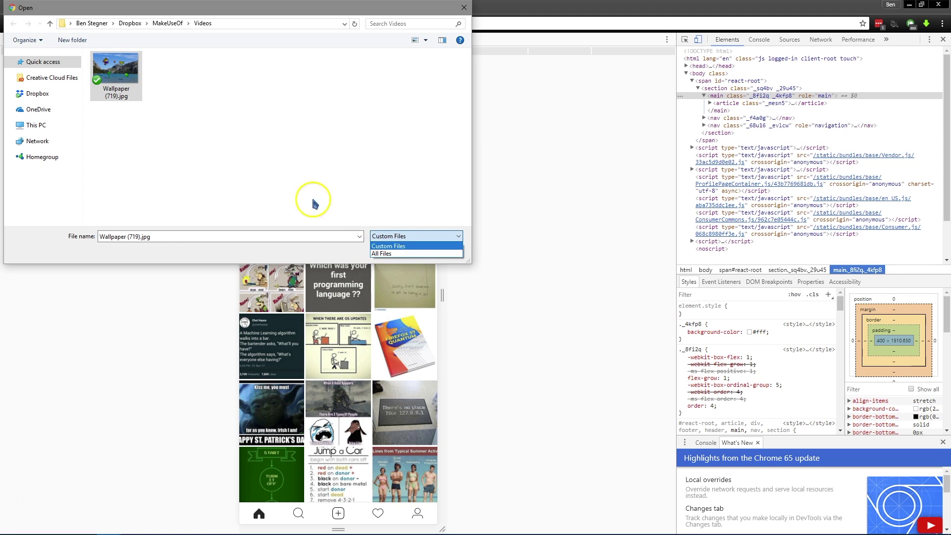
left_click(250, 173)
double_click(95, 64)
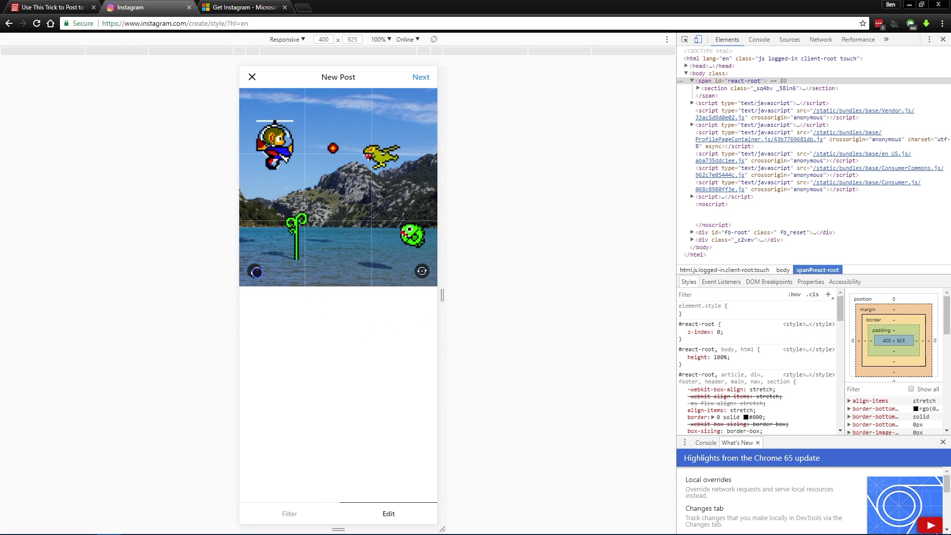
left_click_drag(336, 240, 390, 220)
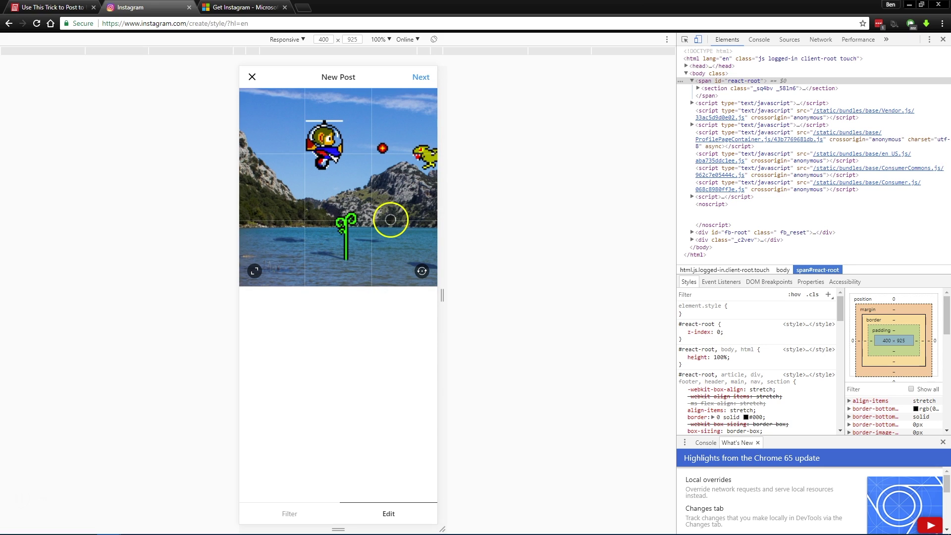
left_click(255, 271)
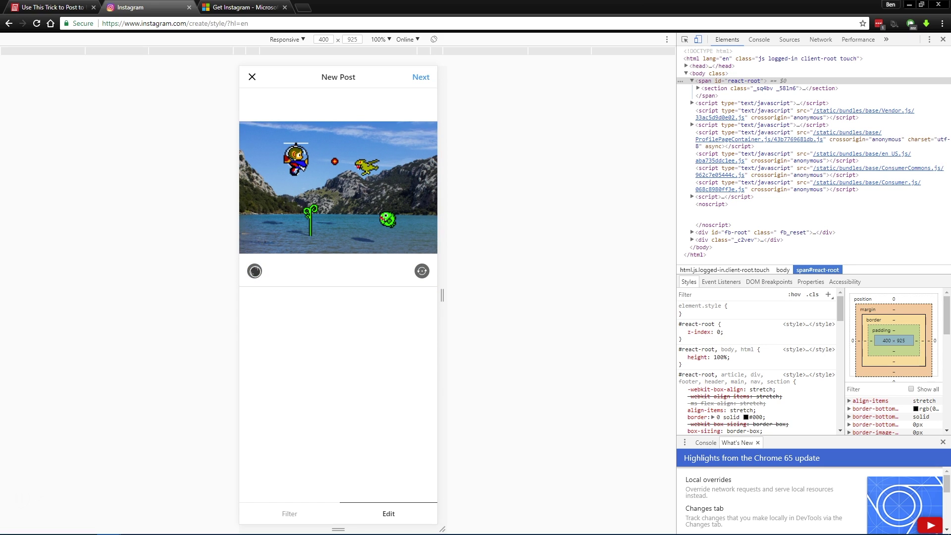
left_click(255, 271)
left_click(255, 271)
left_click(254, 271)
left_click(374, 241)
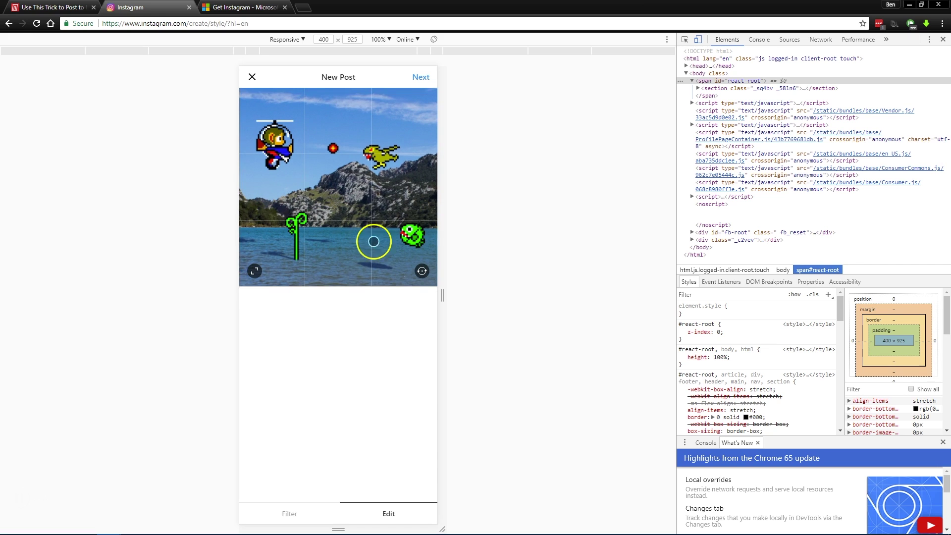
left_click(422, 271)
left_click(422, 271)
left_click(422, 271)
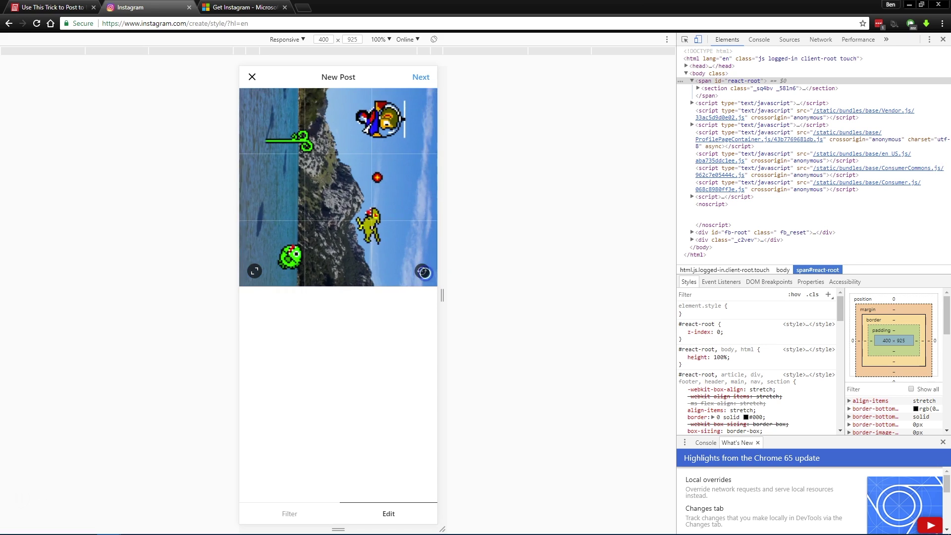
left_click(422, 271)
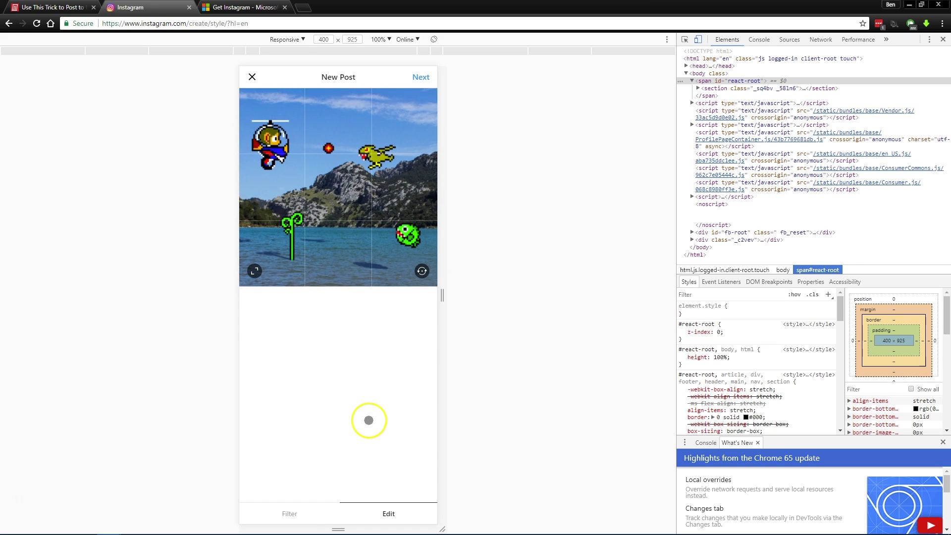
- Try the Clarendon, Lark, Juno and Slumber filters, settling on Crema
left_click(302, 517)
left_click(321, 331)
left_click_drag(411, 341, 247, 337)
left_click(364, 350)
left_click(351, 337)
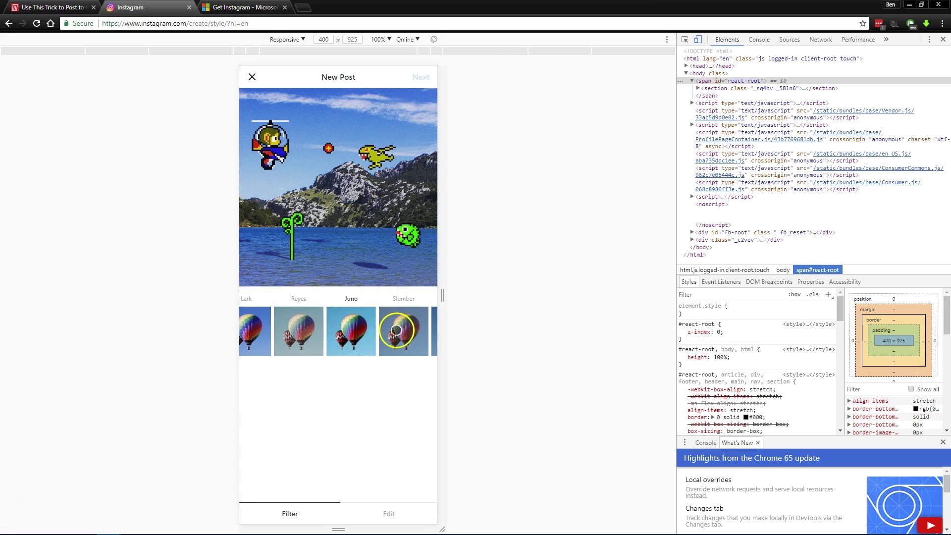
left_click(396, 330)
left_click(339, 325)
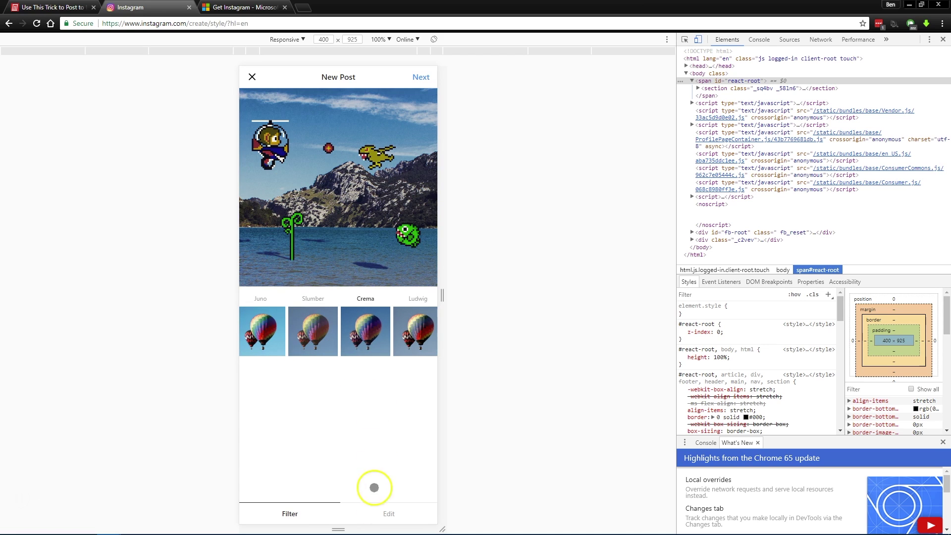
- Advance to the caption screen, then tap the caption field and dismiss its overlay
left_click(422, 76)
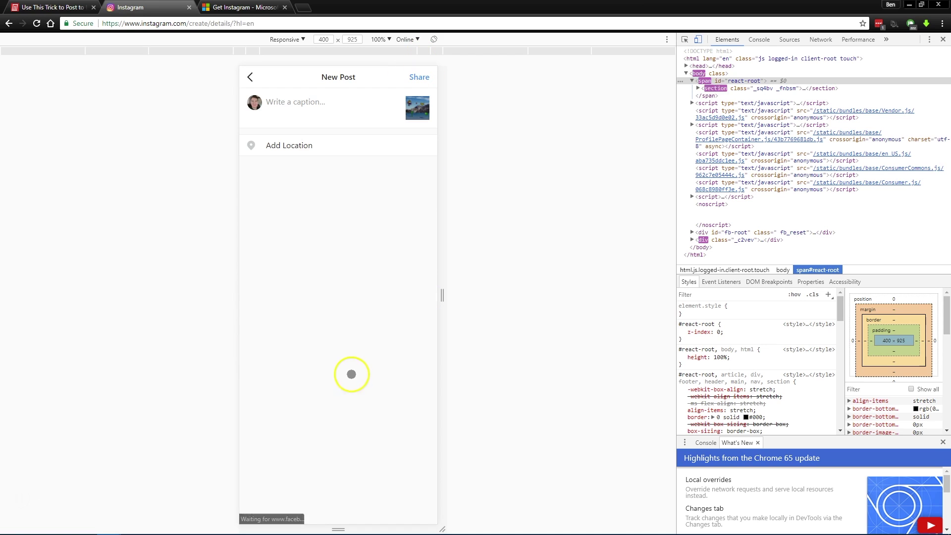
left_click(307, 116)
left_click(376, 166)
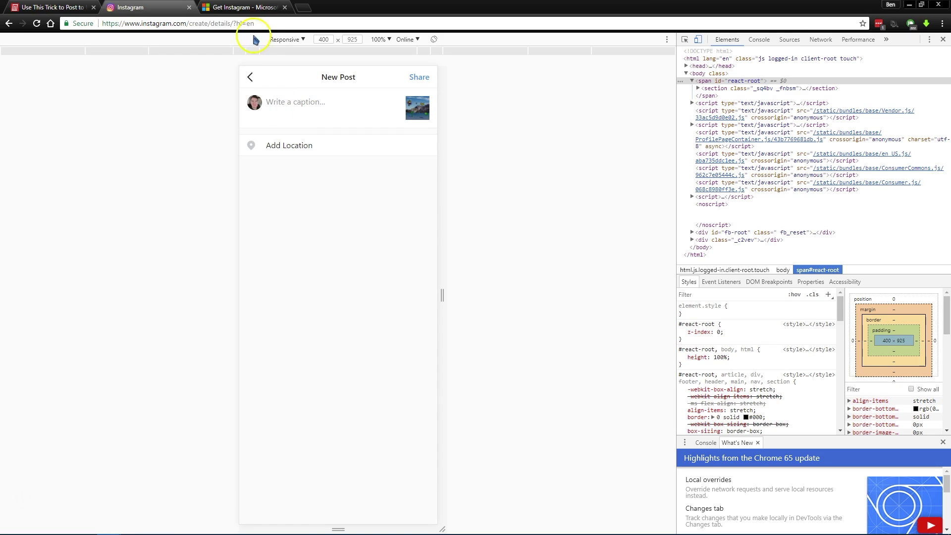
left_click(241, 7)
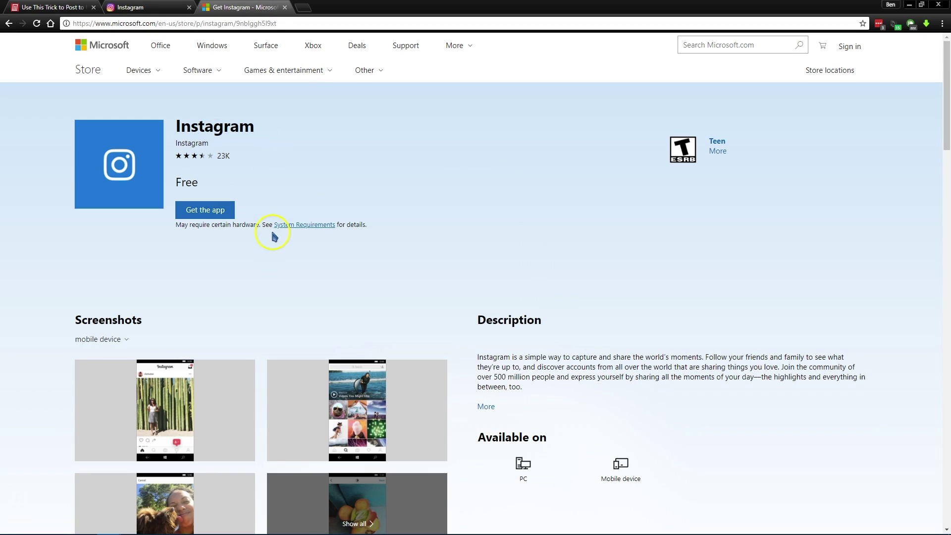
scroll(492, 221, "down", 1)
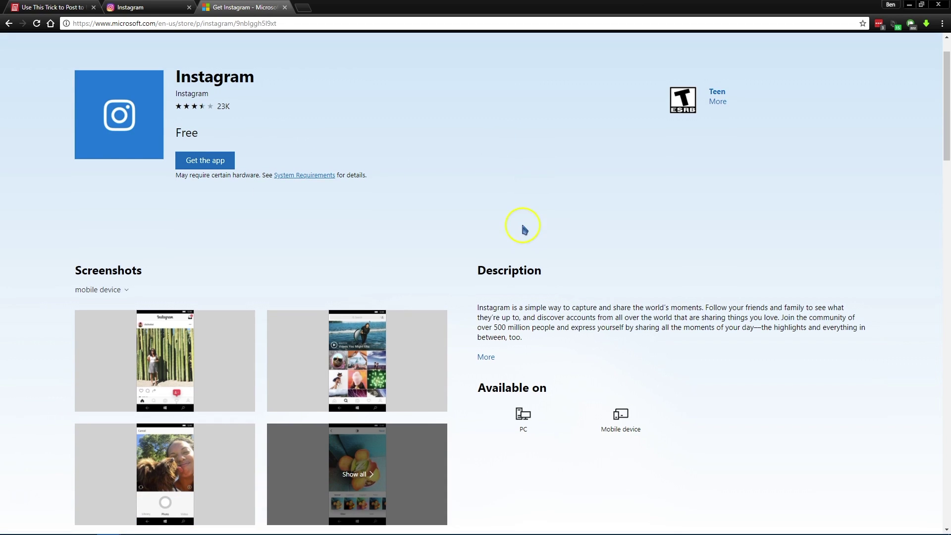
scroll(554, 224, "down", 1)
scroll(567, 233, "up", 1)
scroll(565, 230, "down", 1)
scroll(573, 235, "up", 1)
scroll(573, 235, "down", 1)
scroll(571, 240, "up", 1)
scroll(560, 240, "down", 1)
scroll(550, 236, "up", 1)
scroll(520, 270, "down", 1)
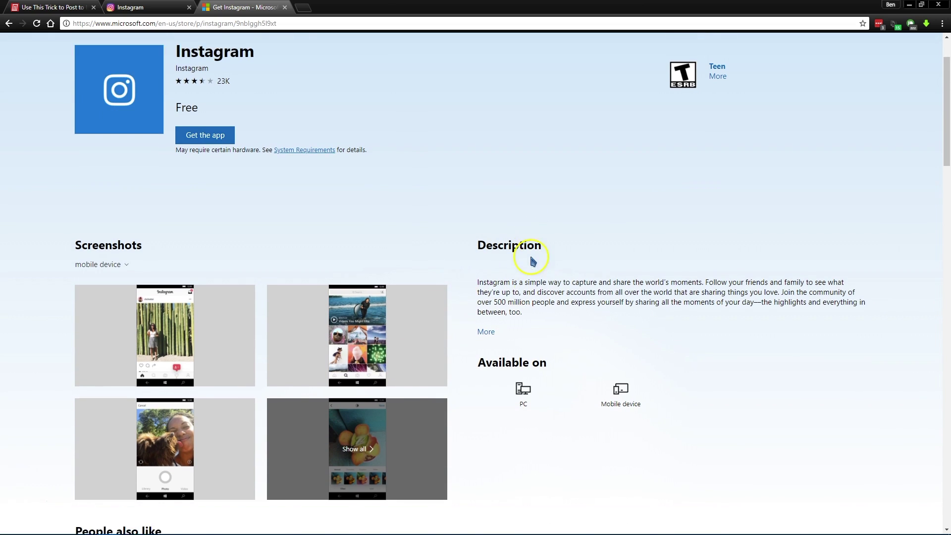
scroll(393, 234, "up", 1)
left_click(163, 7)
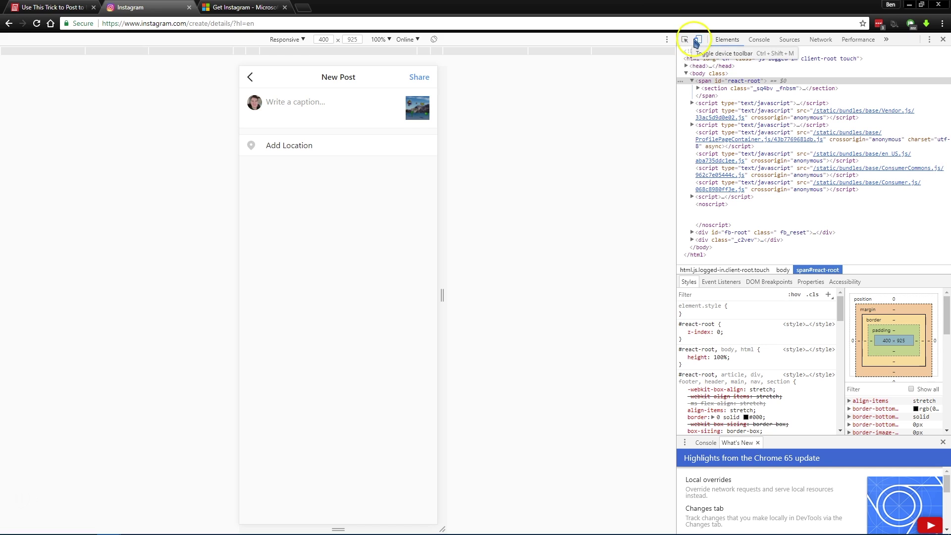
- Switch back to the first tab showing the MakeUseOf article with Ctrl+1
key("ctrl+1")
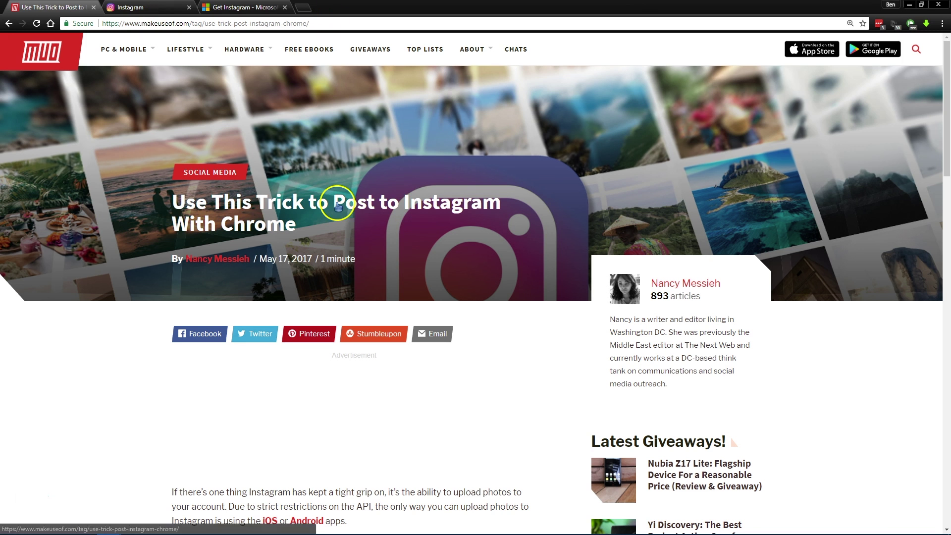